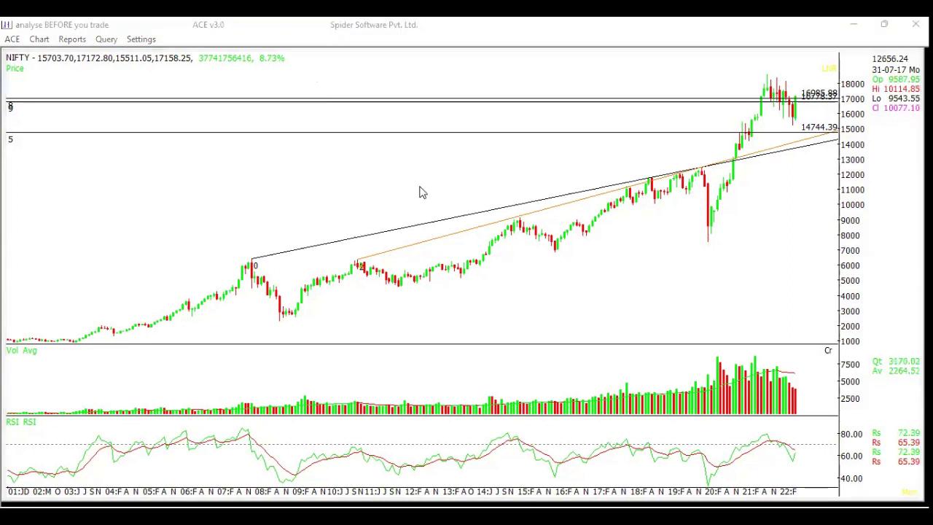
Step: Load the NSE Cash chart of the scrip LTI
key(Return)
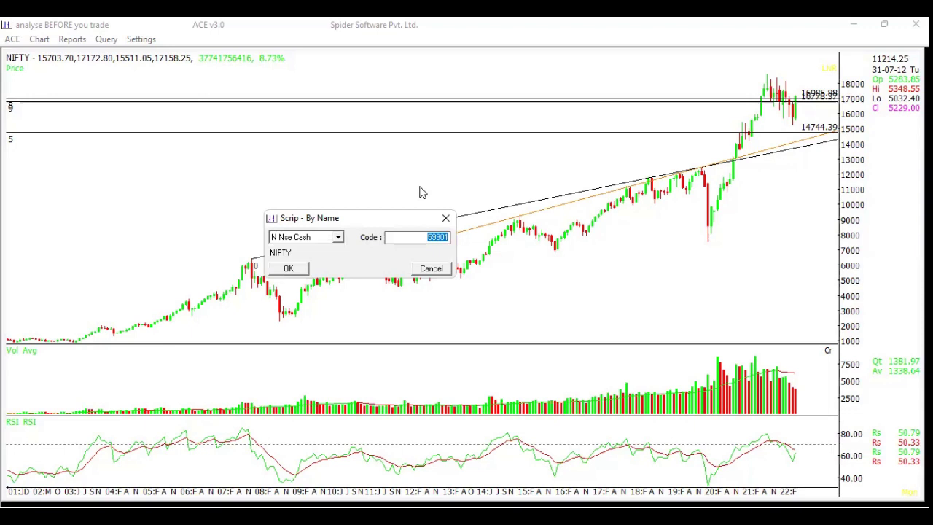
text(LTI)
key(Tab)
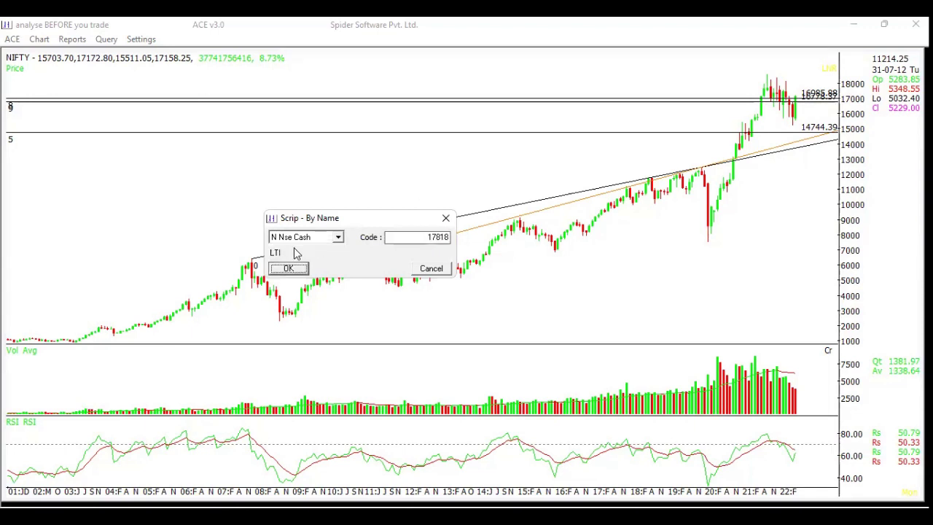
click(288, 269)
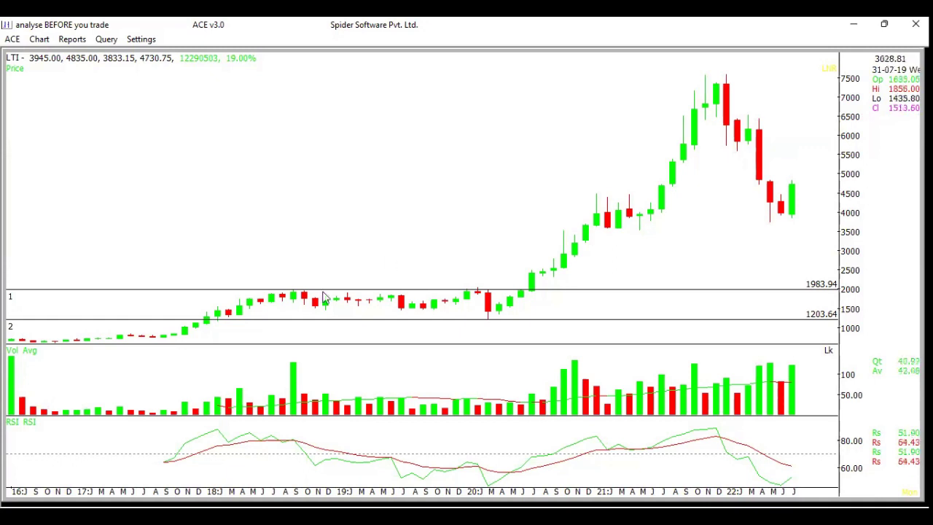
Step: Inspect LTI's monthly candles around July 2018, and switch to the daily chart to examine the July 2022 prices
click(274, 300)
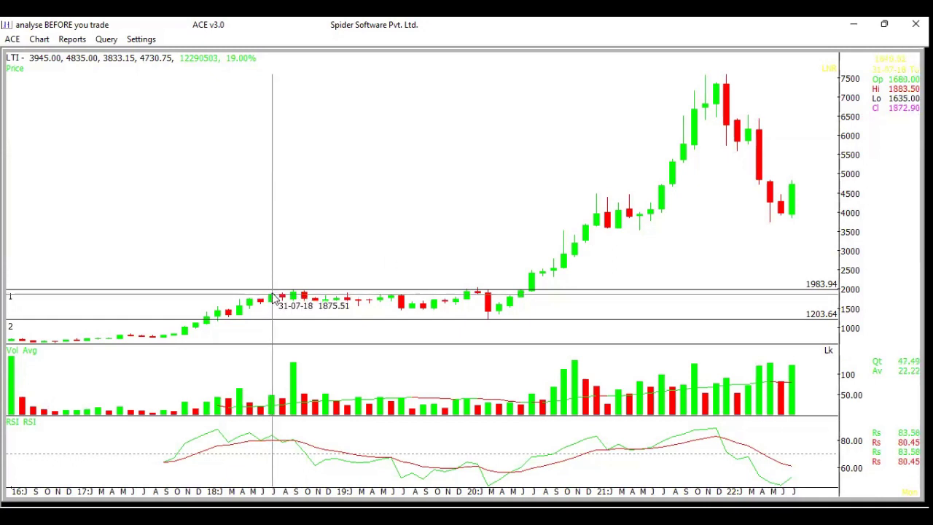
drag(273, 299, 413, 265)
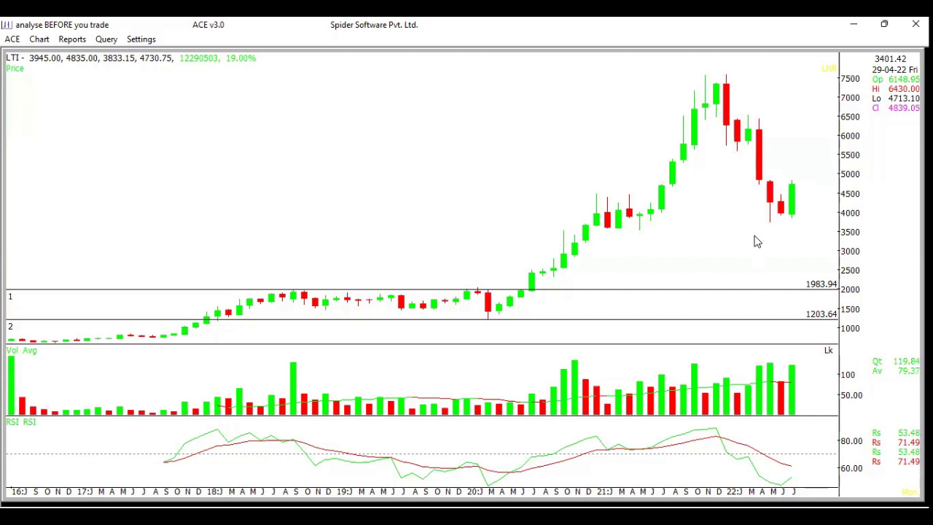
key(d)
drag(755, 241, 757, 299)
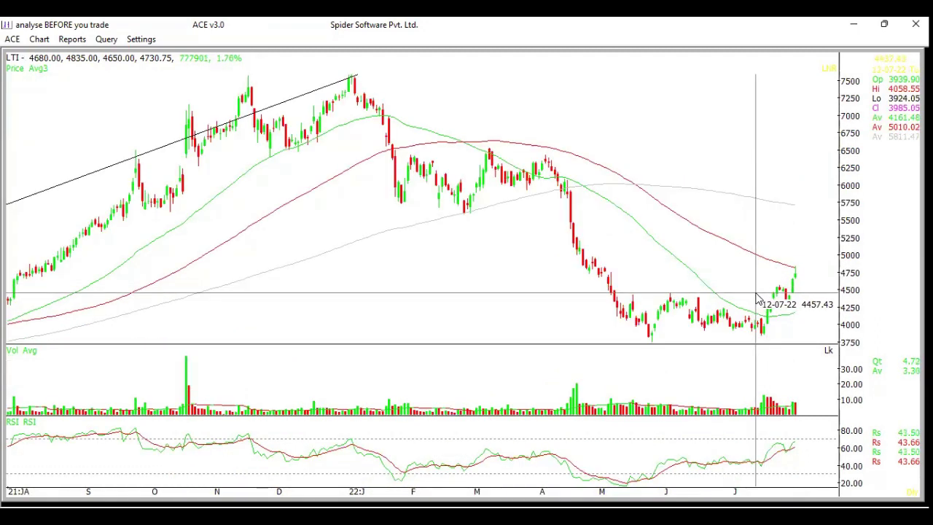
click(754, 299)
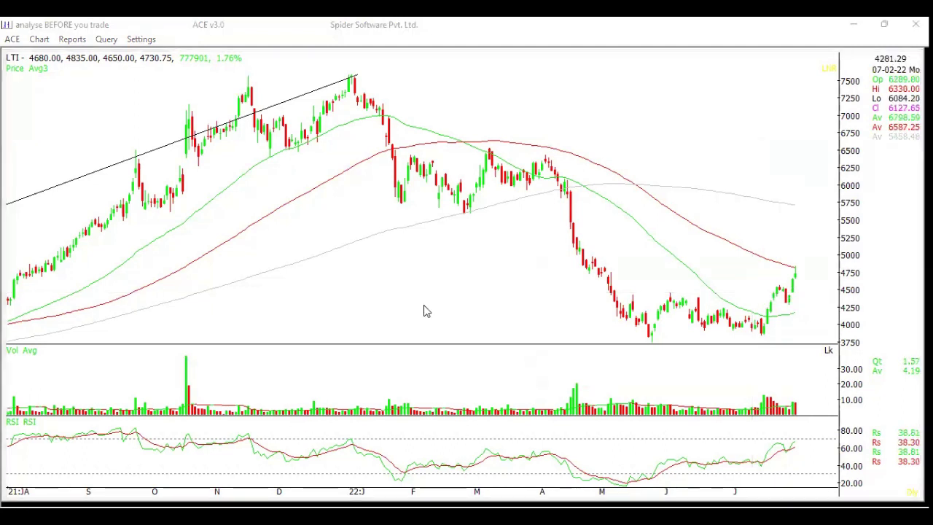
Step: Compare LTI's long-term price history on the monthly chart with its daily chart
key(m)
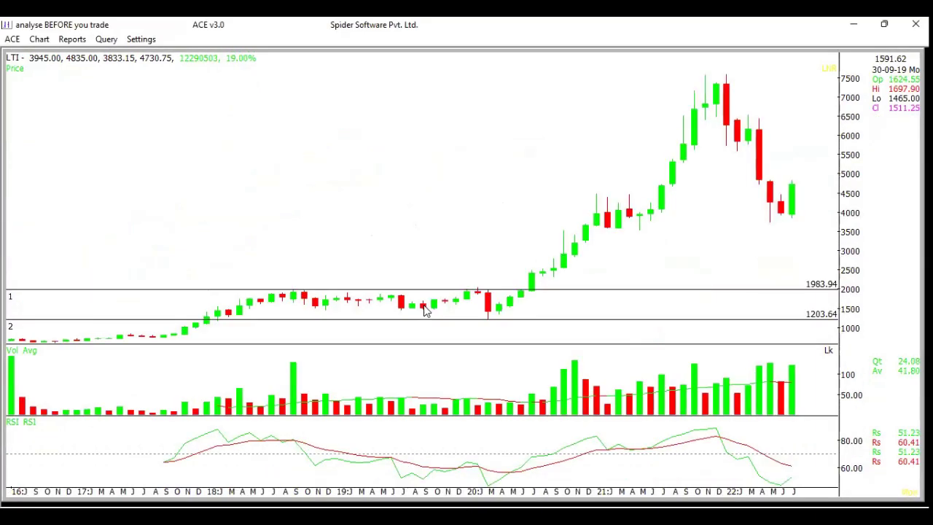
click(610, 220)
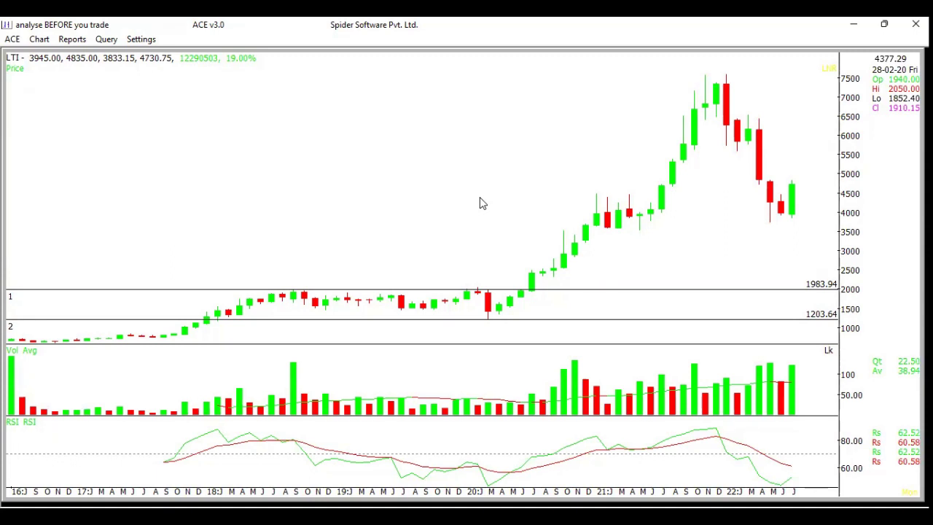
key(d)
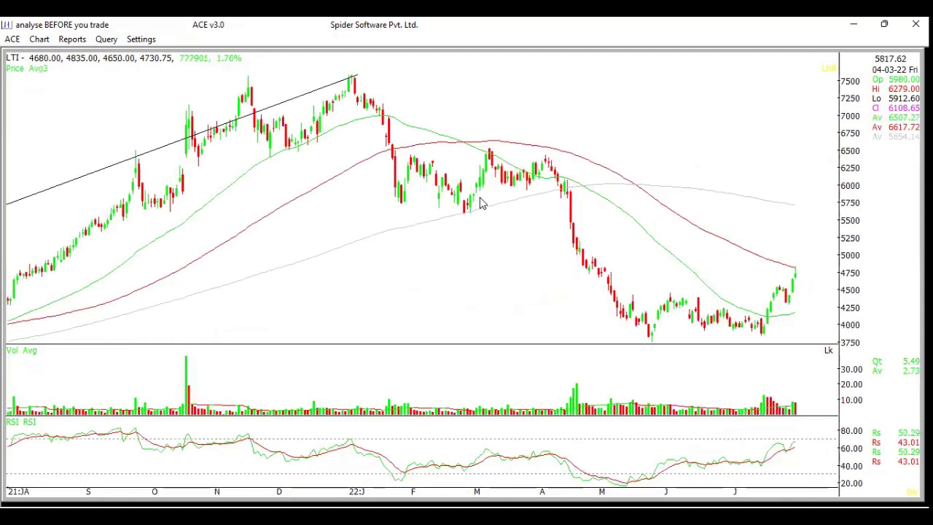
right_click(618, 73)
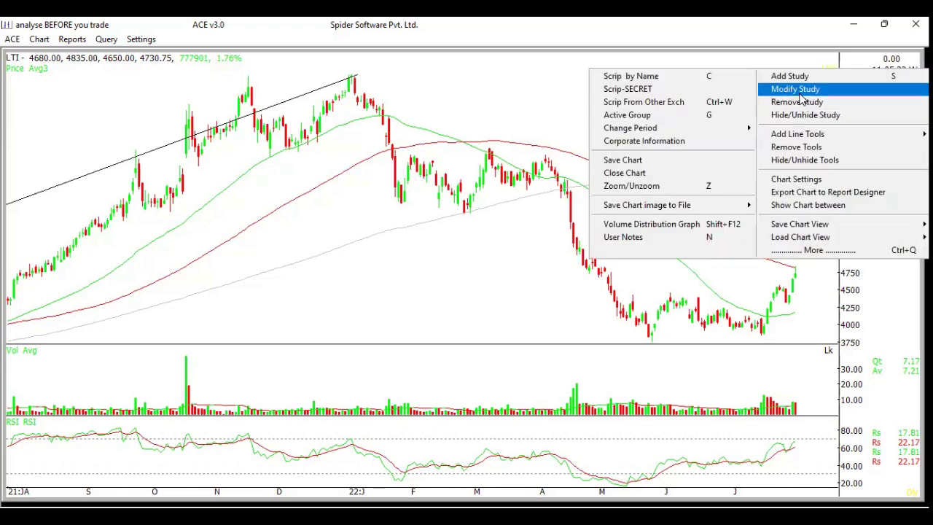
click(800, 91)
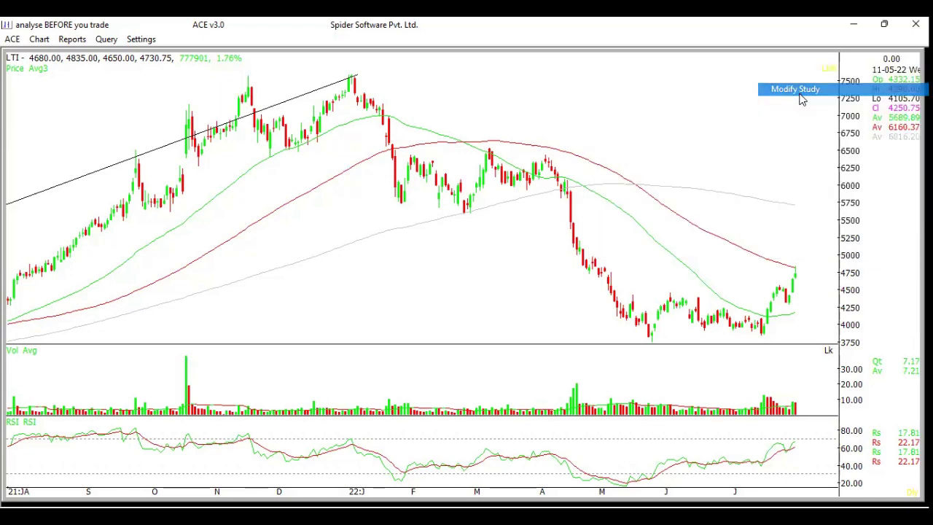
click(463, 289)
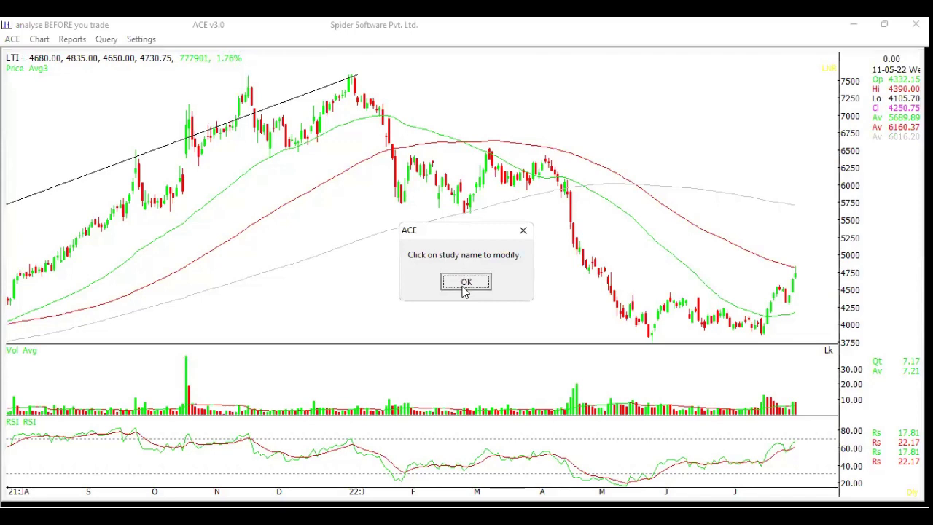
right_click(587, 190)
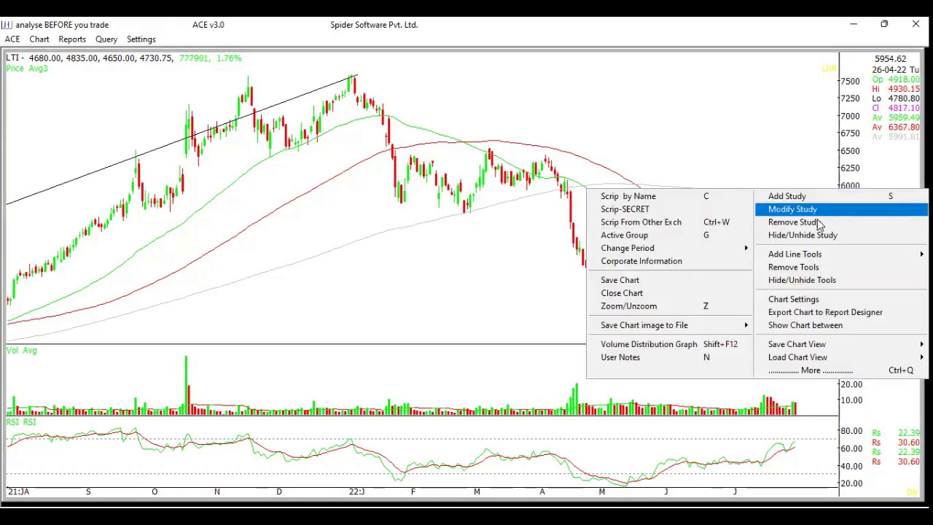
click(812, 228)
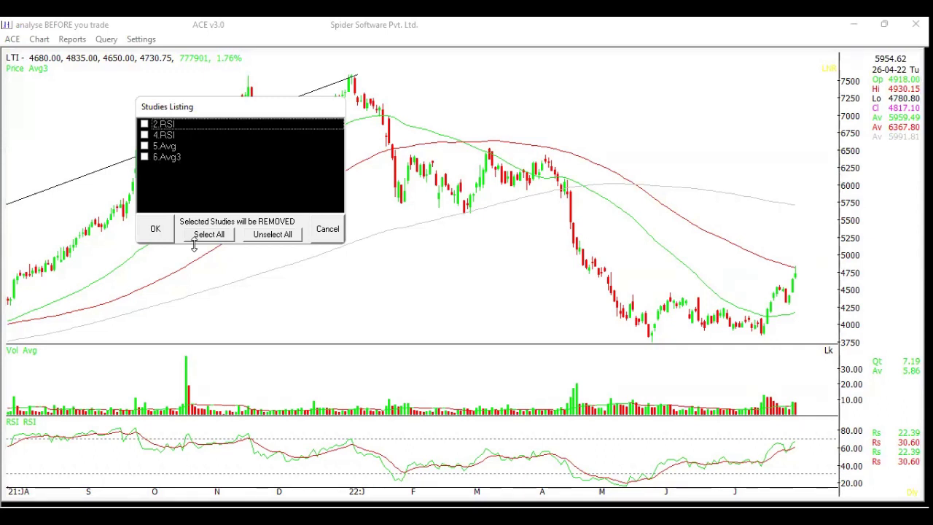
click(332, 239)
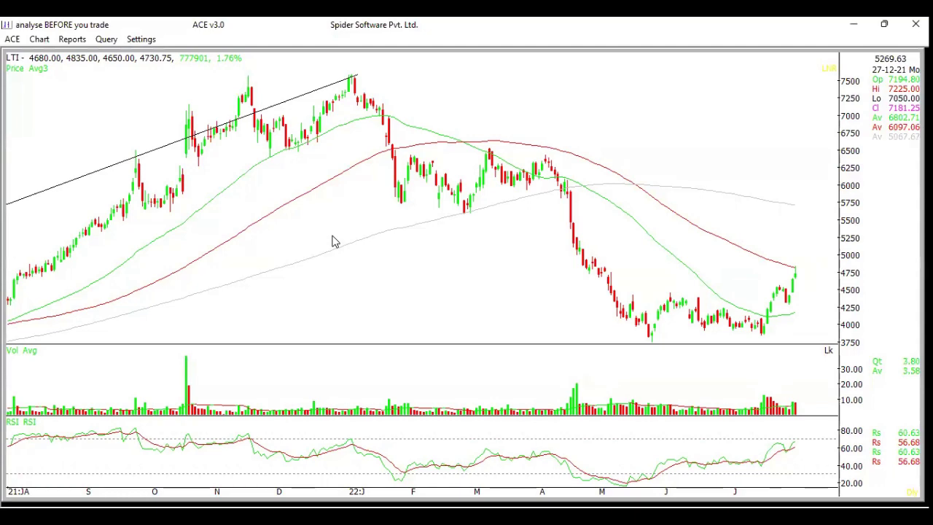
Step: Load the NSE Cash chart of PRAJIND and show it in the monthly period
key(m)
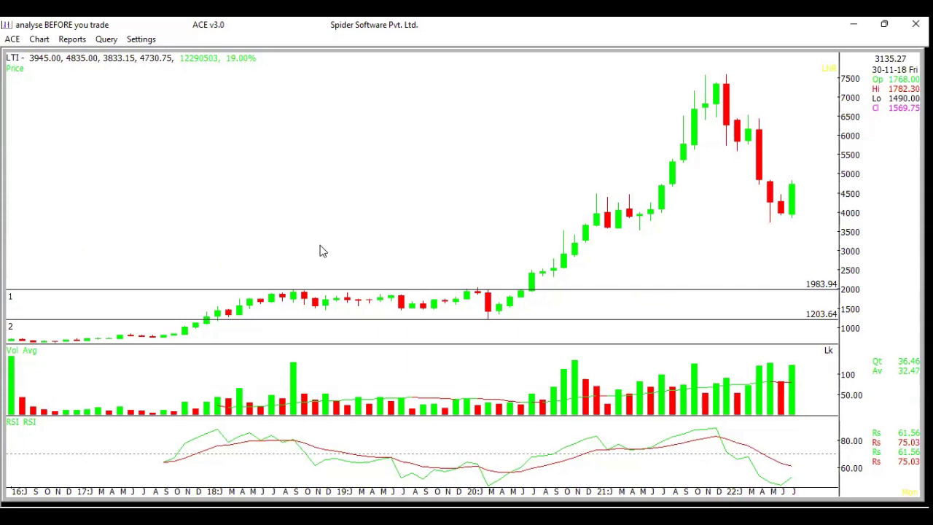
key(F2)
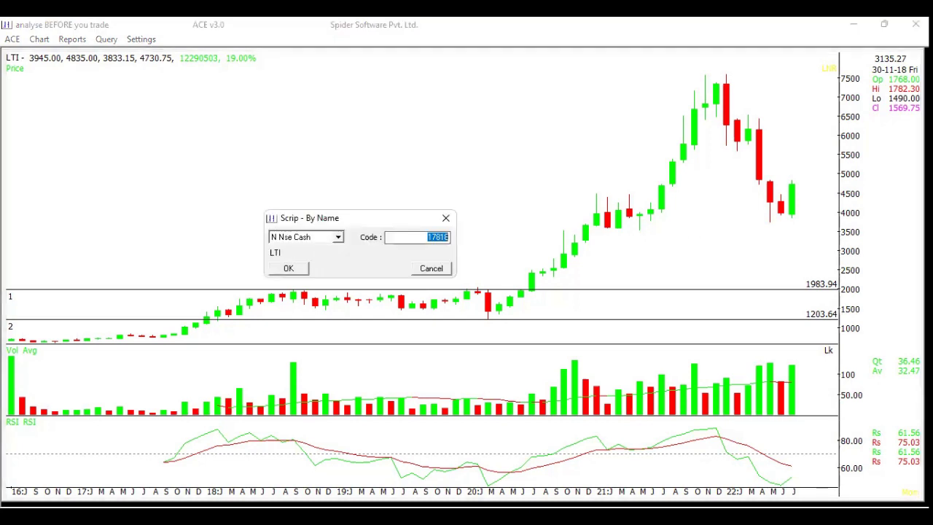
text(PRAG)
key(Tab)
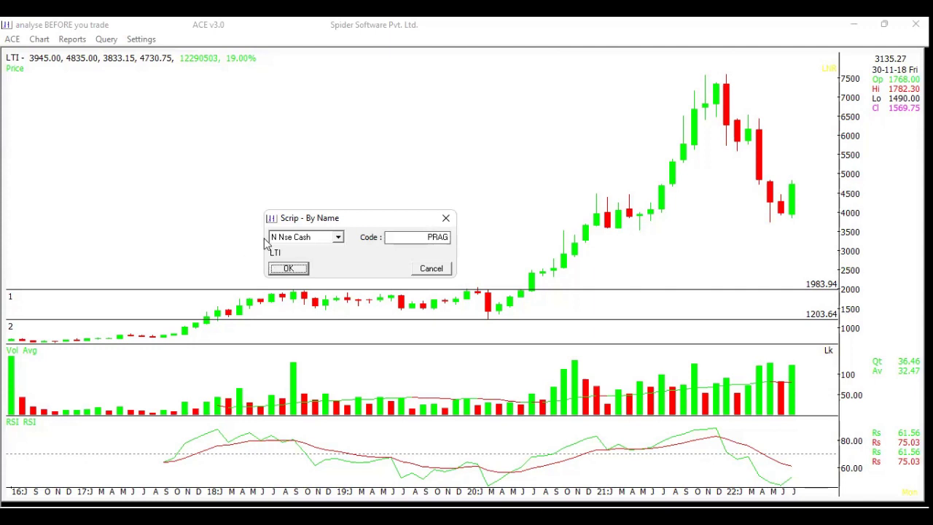
double_click(448, 236)
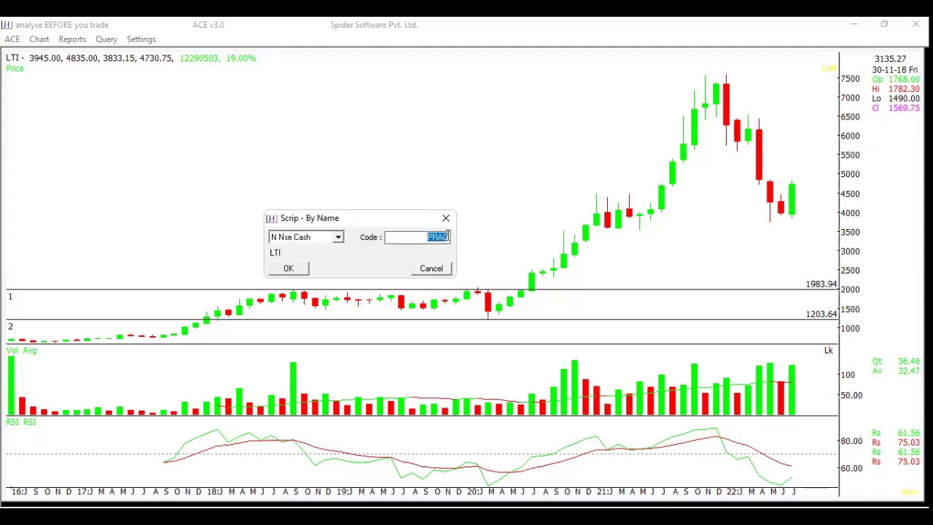
text(PRAJ)
key(Tab)
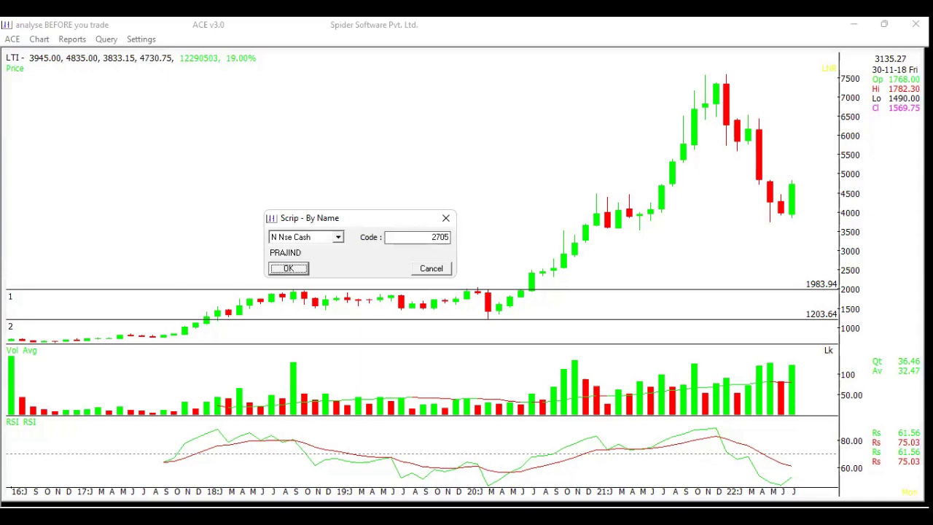
click(287, 269)
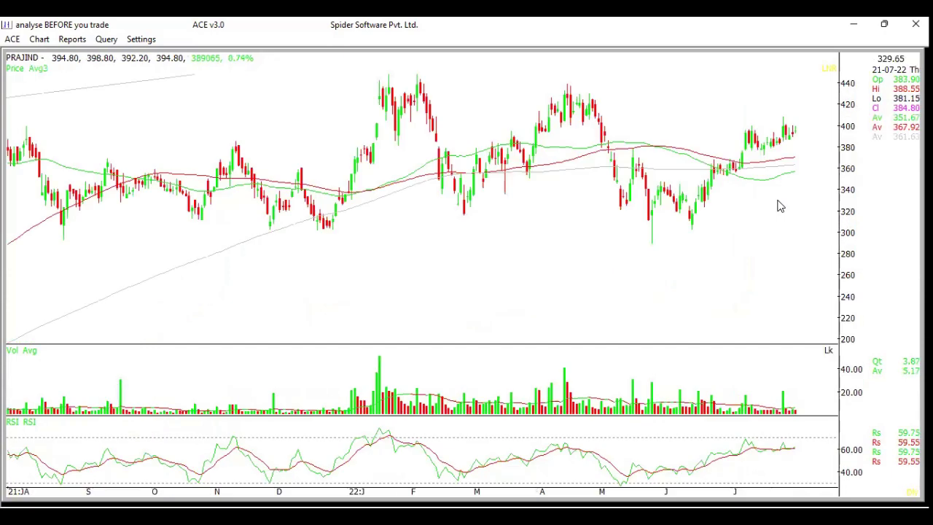
key(m)
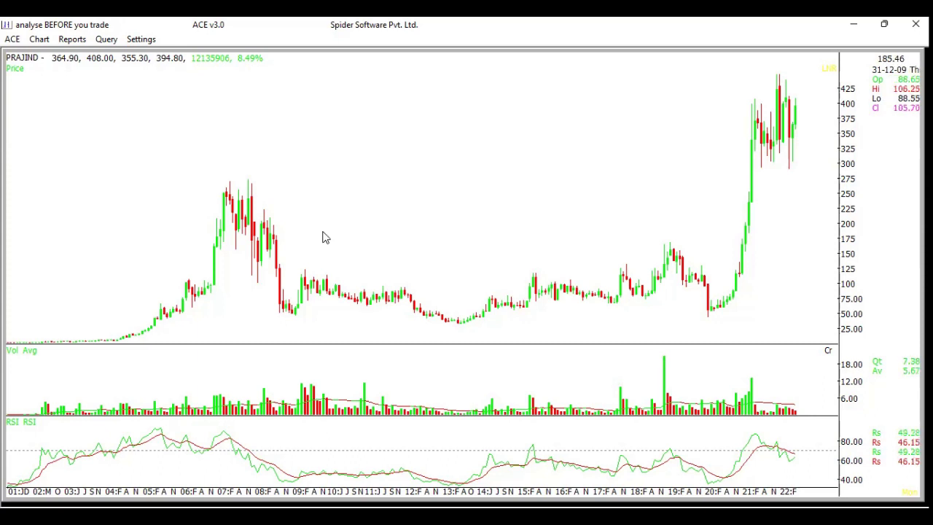
Step: Load the NSE Cash chart of the scrip DAAWAT
text(LT)
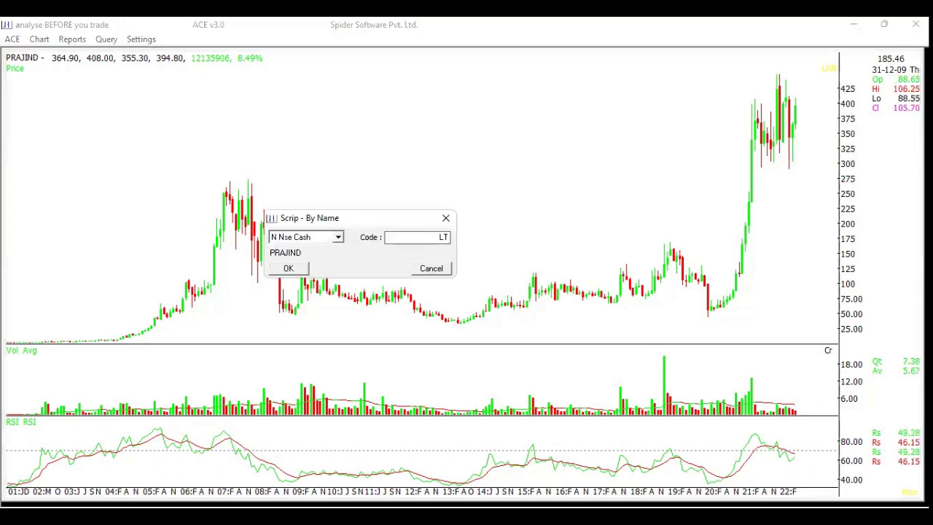
key(Return)
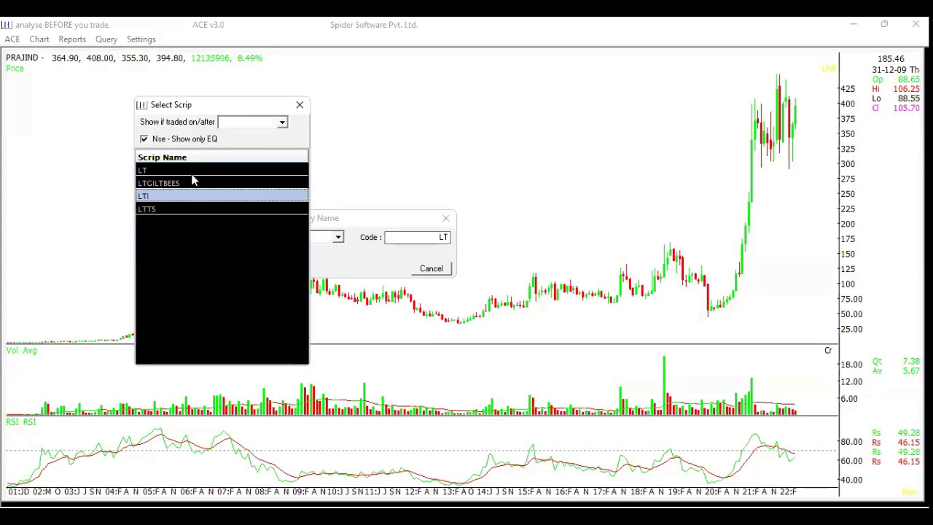
click(300, 105)
text(D)
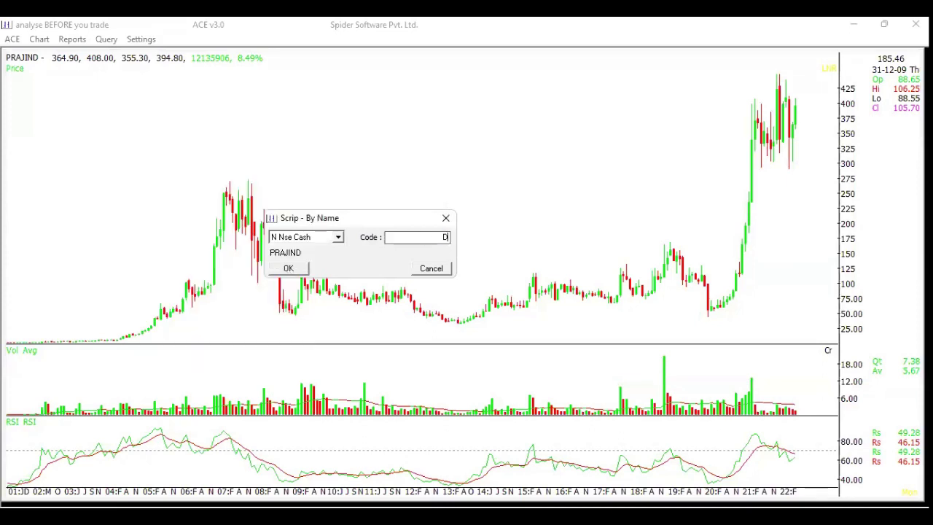
text(AAWAT)
click(297, 274)
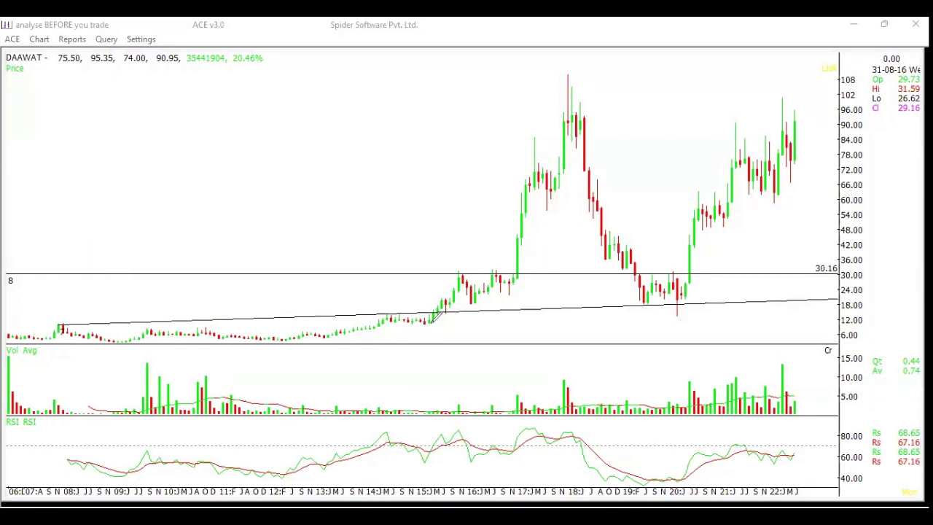
Step: Trace DAAWAT's zigzag rally from 2015 to the 2018 peak in green pen and mark the peak with a circled 1
mouse_move(431, 321)
mouse_down()
mouse_move(468, 263)
mouse_move(481, 296)
mouse_move(542, 127)
mouse_move(550, 182)
mouse_move(567, 152)
mouse_up()
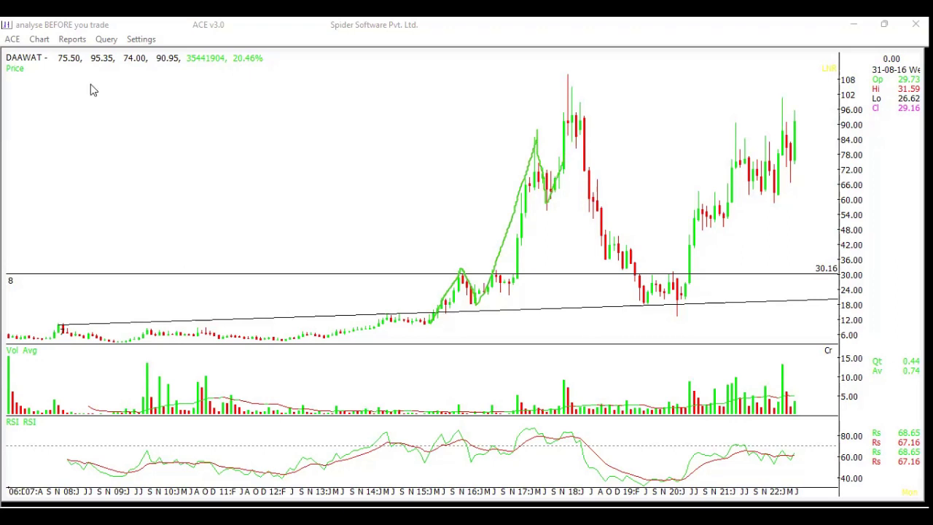
drag(560, 177, 570, 73)
mouse_move(550, 51)
mouse_down()
mouse_move(555, 78)
mouse_move(538, 59)
mouse_move(568, 86)
mouse_move(558, 51)
mouse_move(539, 81)
mouse_move(565, 89)
mouse_move(570, 52)
mouse_move(543, 50)
mouse_up()
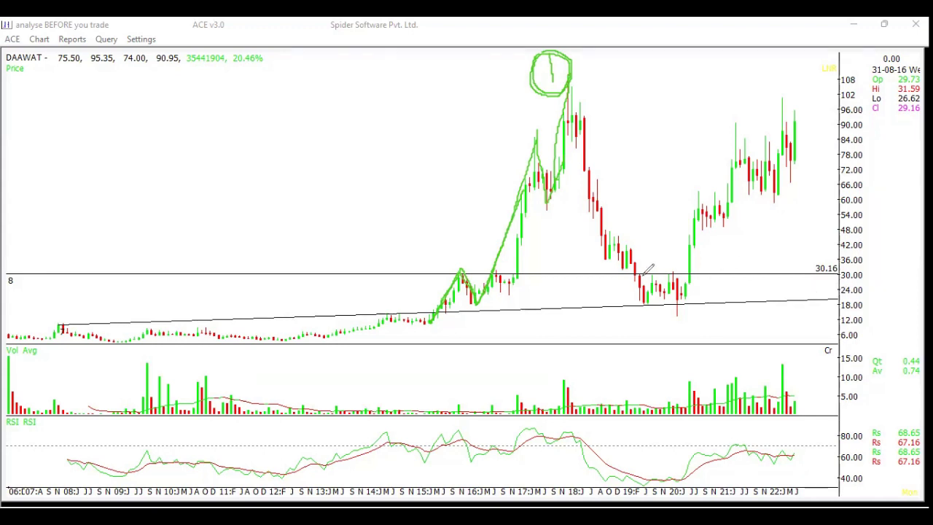
Step: Underline the breakout level near 30 across 2019–2020 and sketch the rally from there to above the 2018 peak
drag(643, 274, 705, 274)
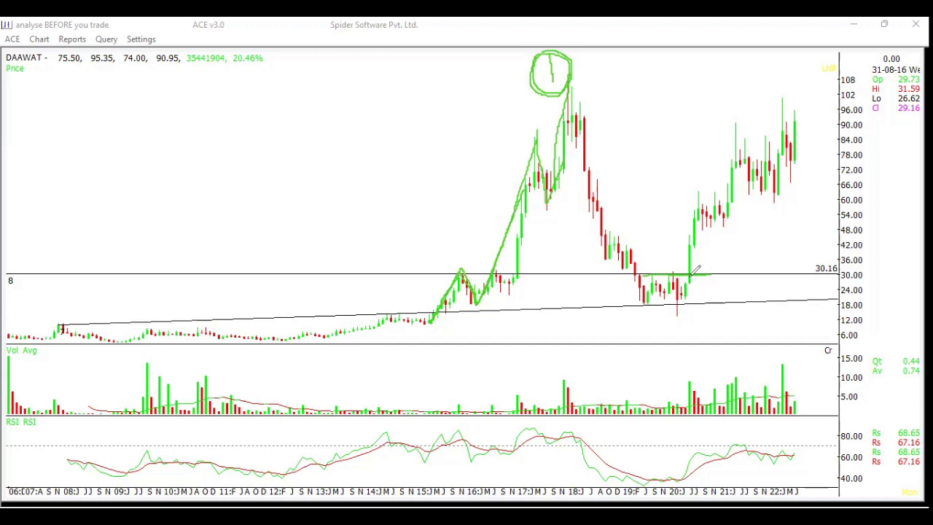
mouse_move(694, 272)
mouse_down()
mouse_move(791, 113)
mouse_move(804, 32)
mouse_up()
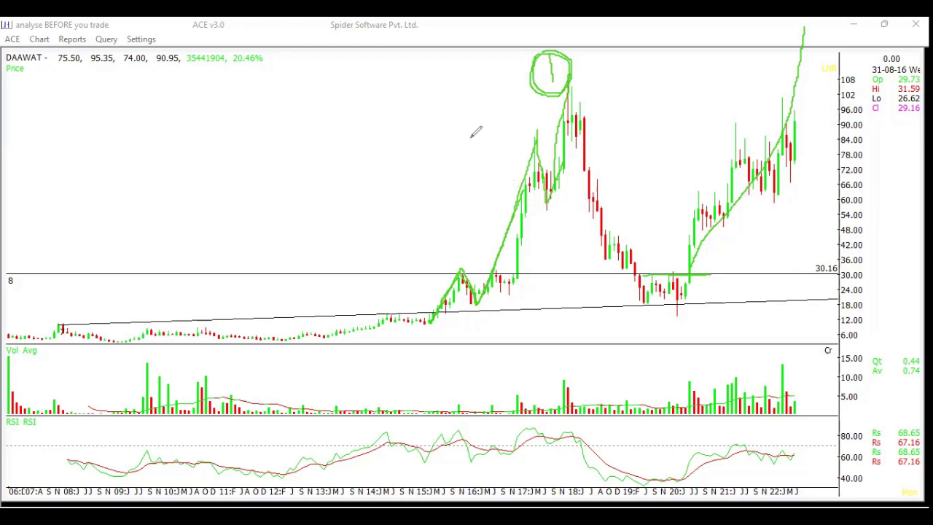
key(e)
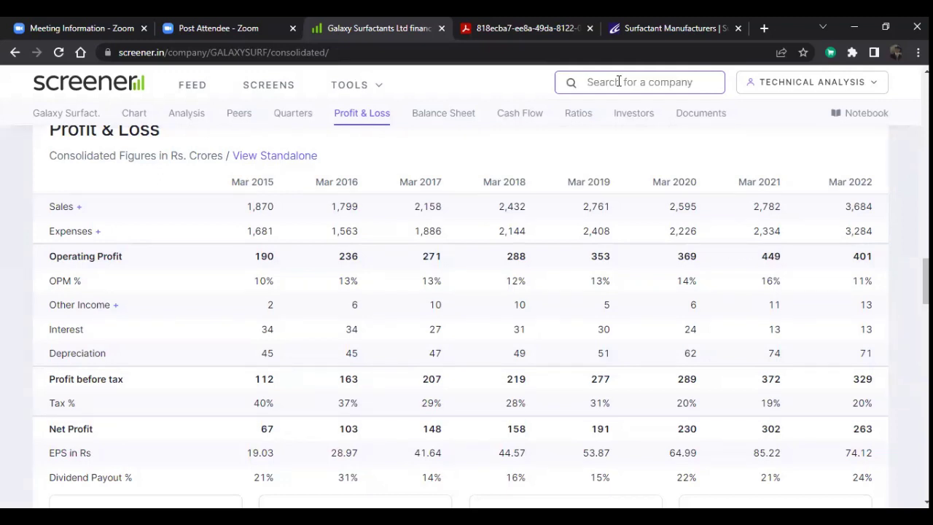
Step: Open Deepak Nitrite Ltd's company page on Screener and circle its ROCE value in green pen
text(dee)
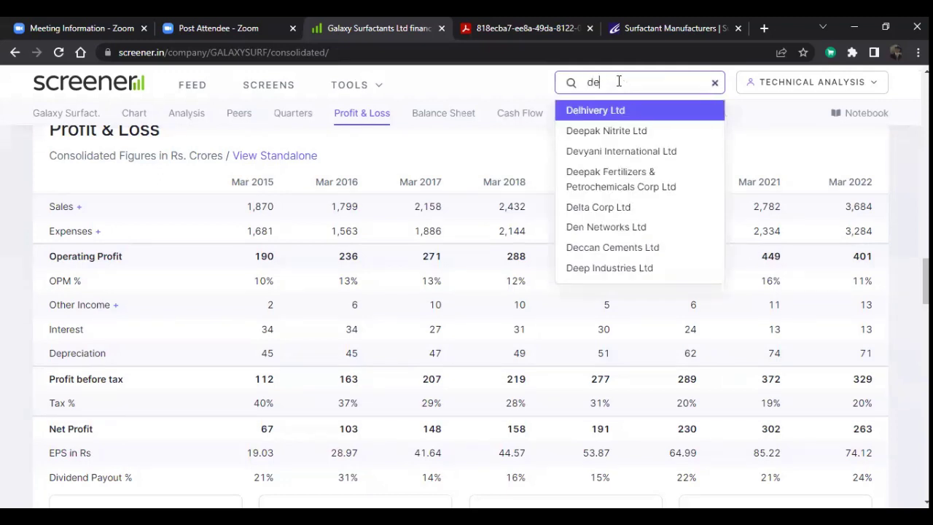
click(600, 113)
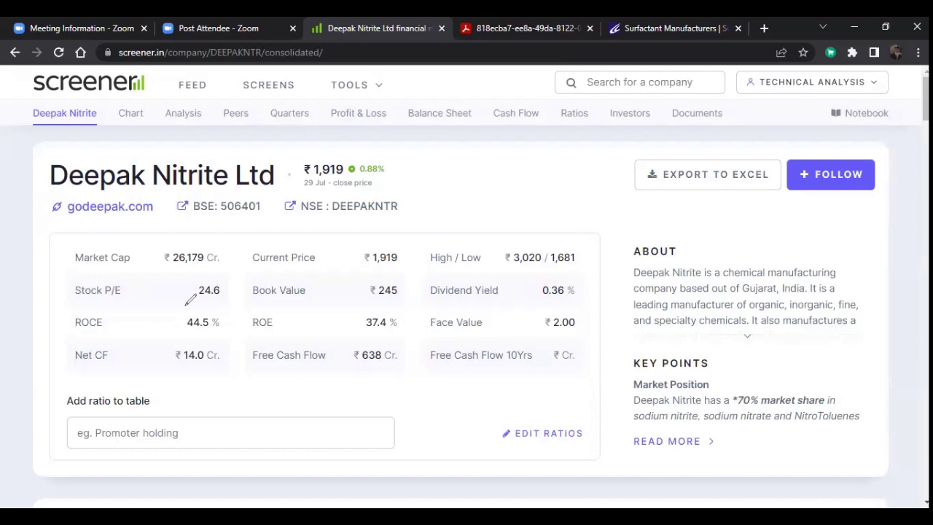
mouse_move(189, 301)
mouse_down()
mouse_move(219, 310)
mouse_move(175, 315)
mouse_move(179, 306)
mouse_up()
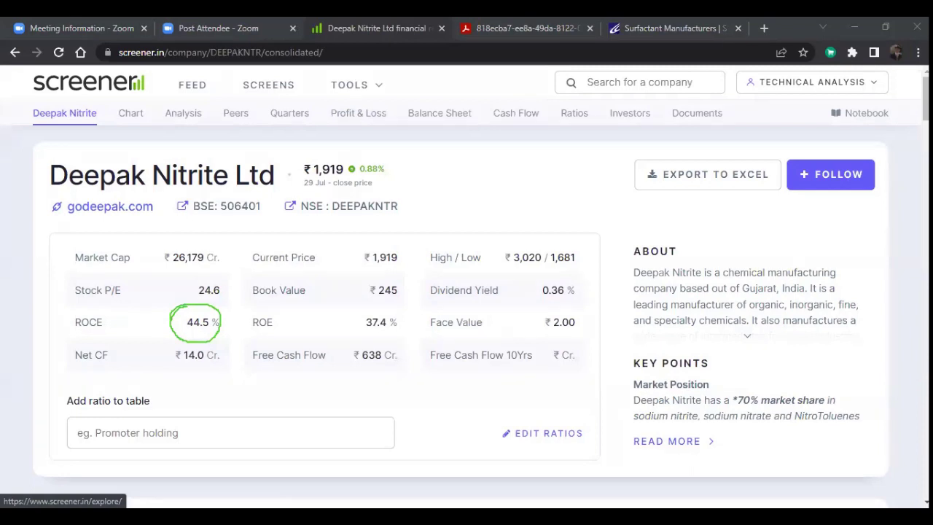
Step: Clear the green pen mark and examine Deepak Nitrite's year-by-year ROCE in the Ratios section
key(Escape)
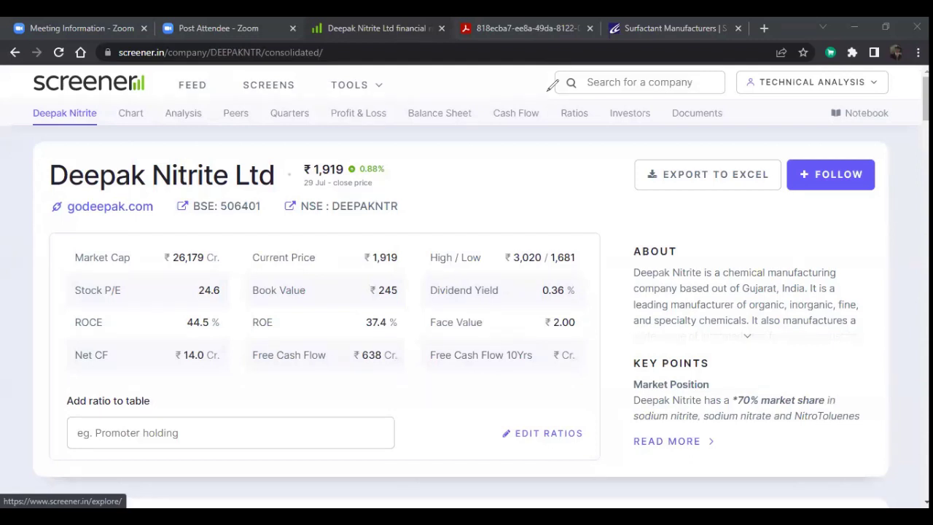
scroll(461, 309, down, 20)
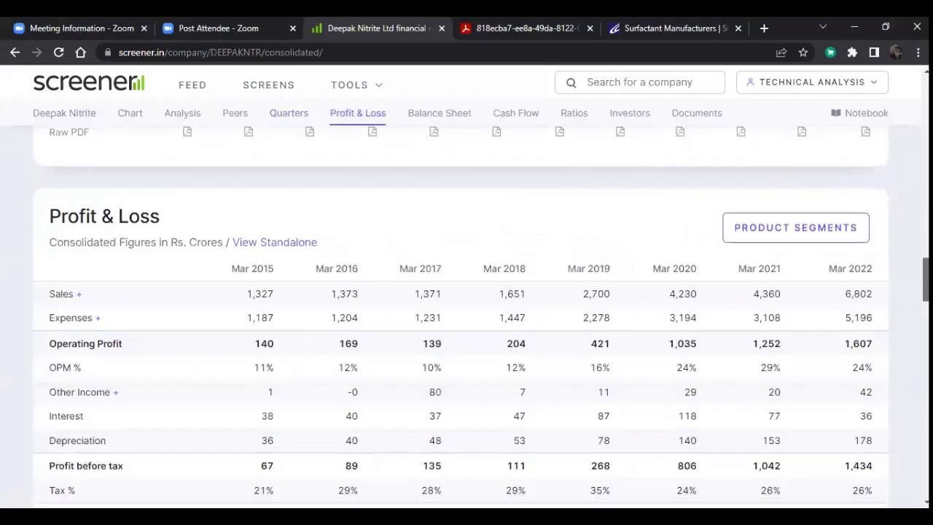
scroll(466, 317, down, 10)
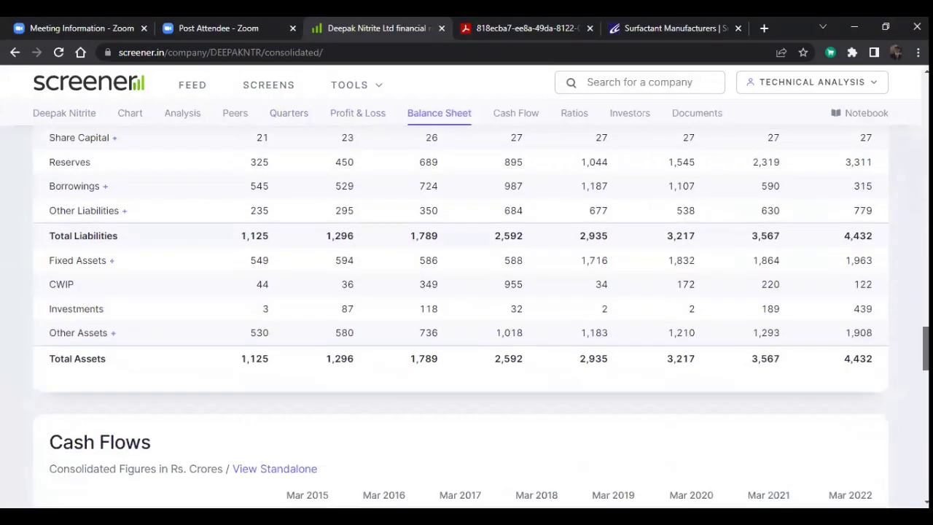
scroll(549, 399, down, 1)
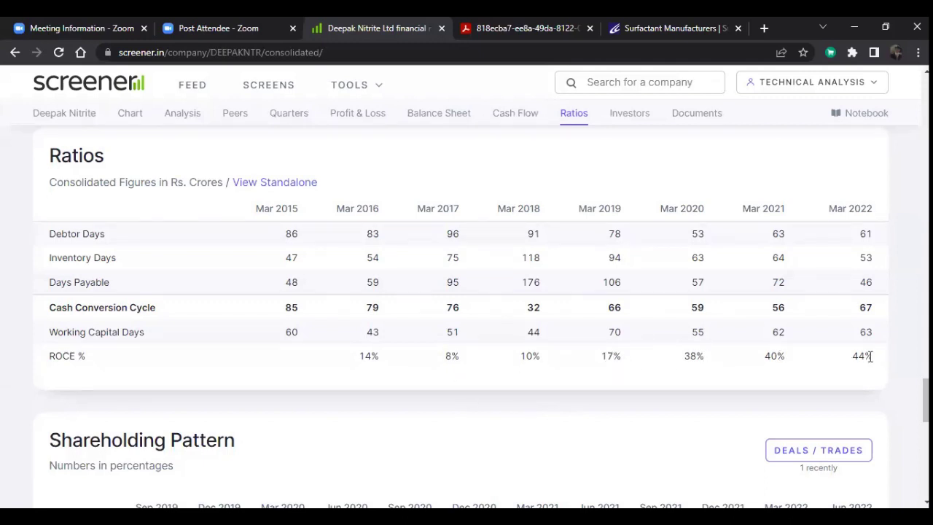
Step: Return to the company overview and compare Deepak Nitrite's ROE and ROCE with those of its chemical-sector peers
drag(925, 400, 925, 106)
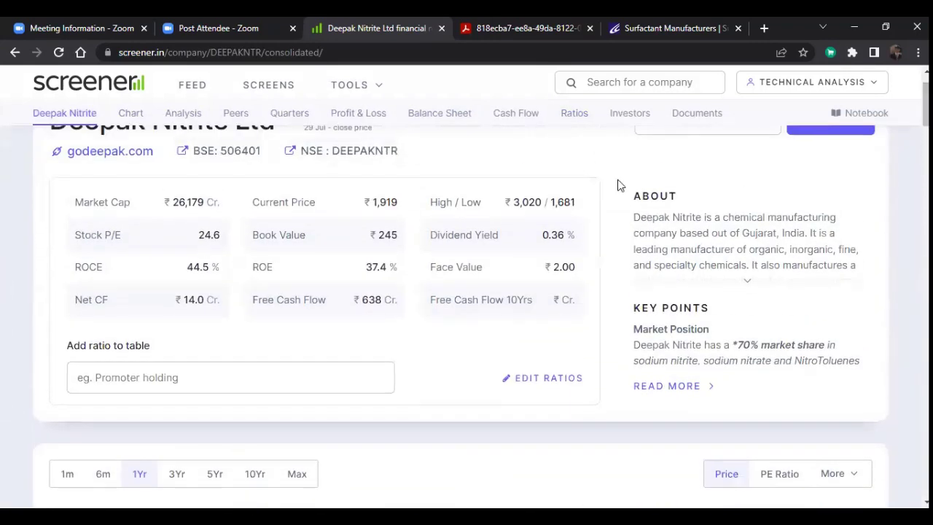
drag(925, 102, 925, 200)
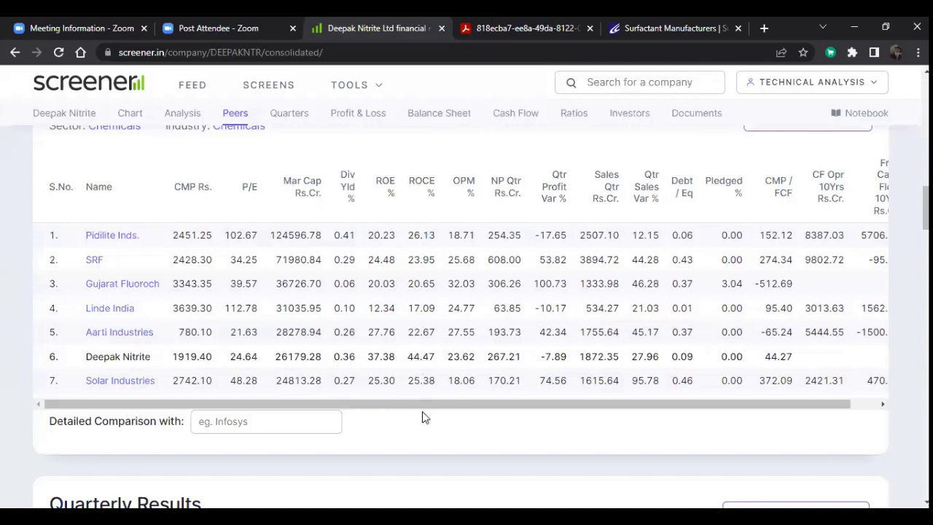
click(611, 83)
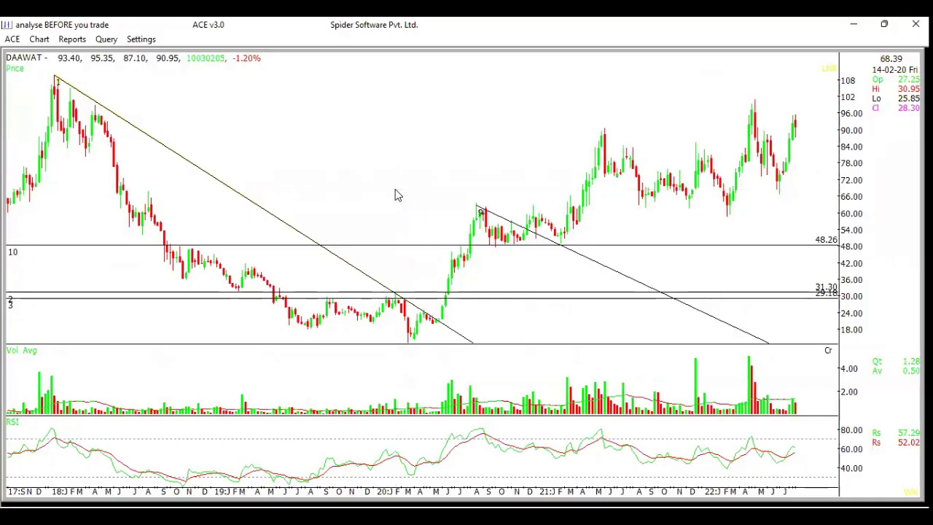
key(Return)
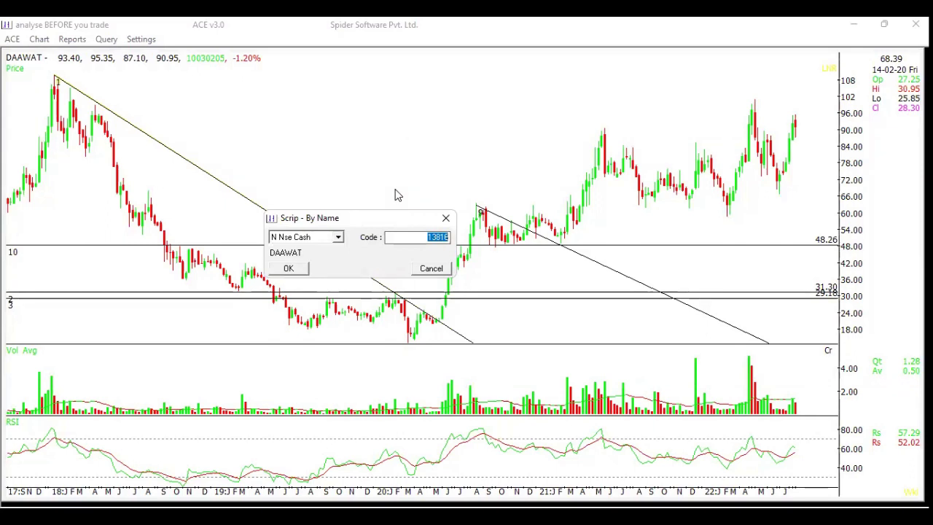
text(EI)
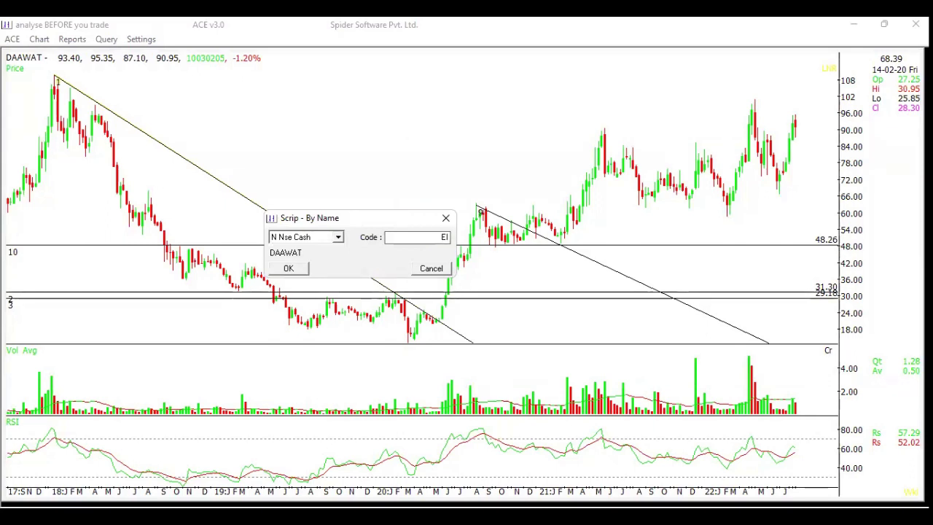
text(C)
key(Return)
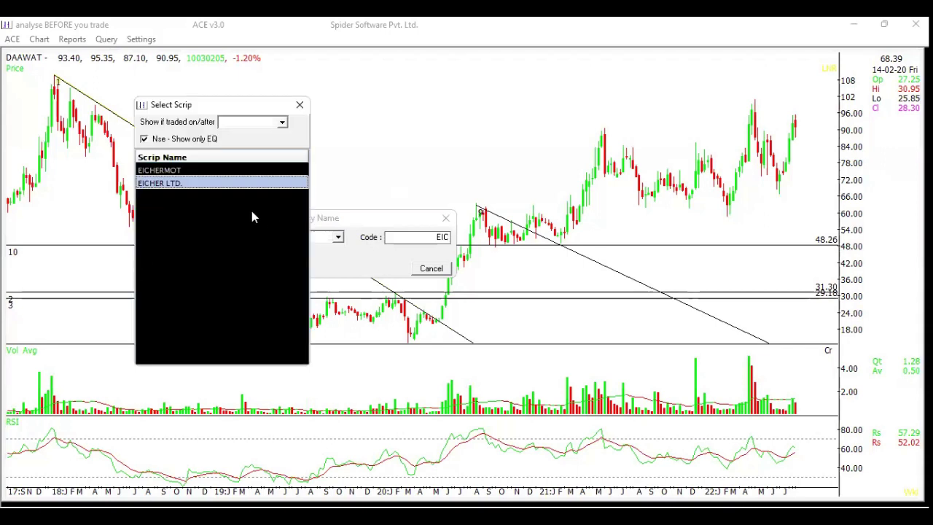
click(299, 104)
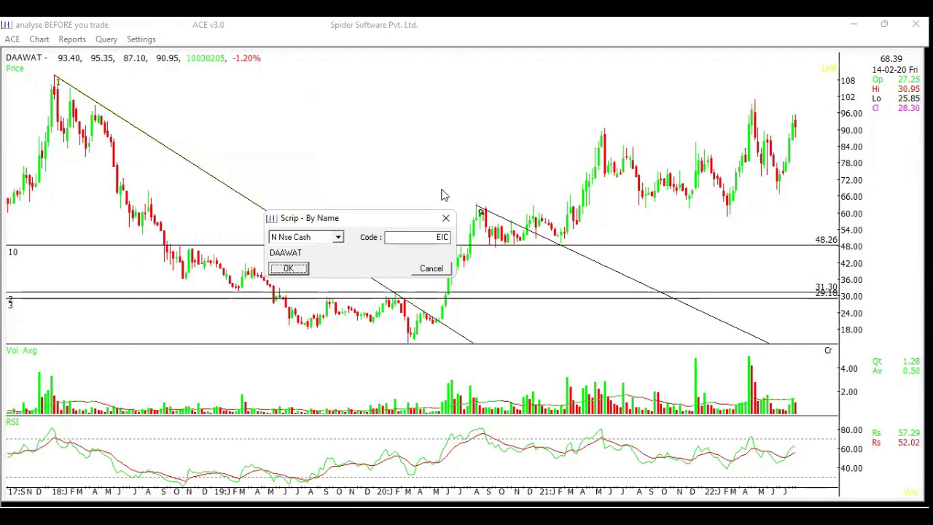
double_click(449, 237)
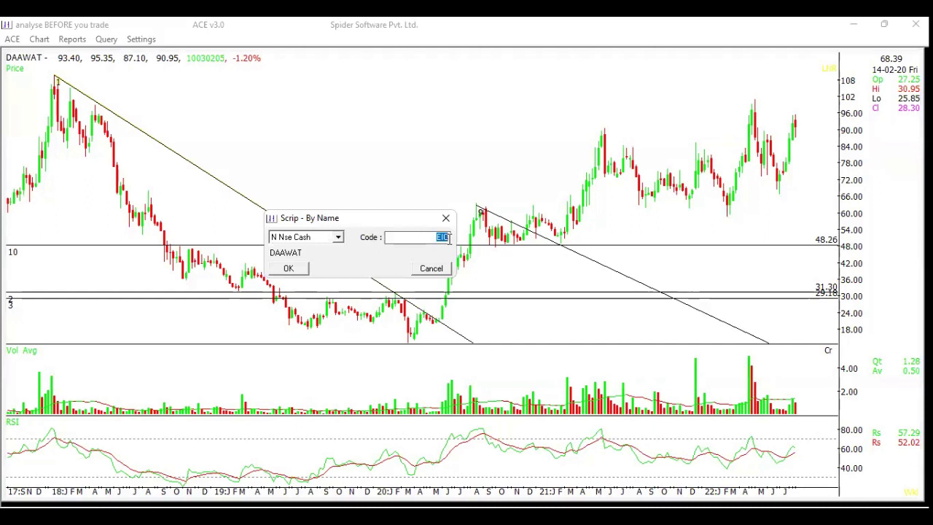
text(E)
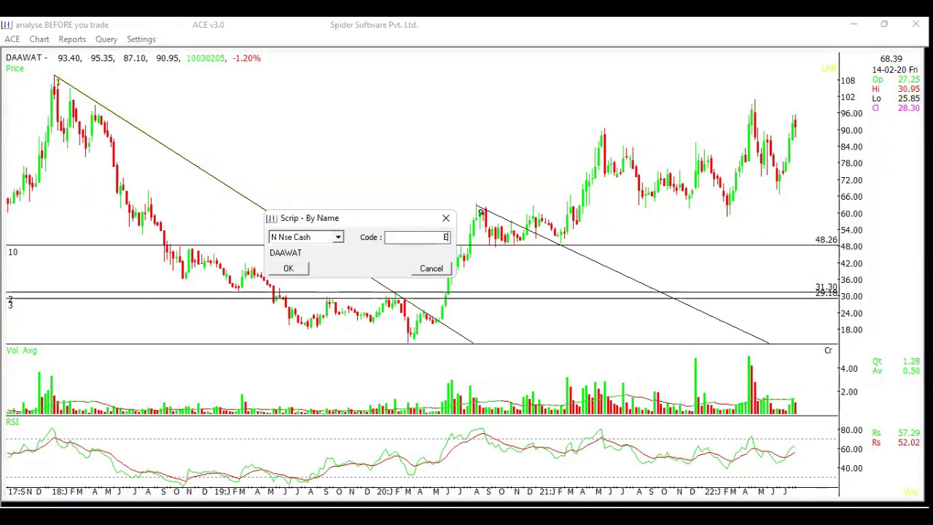
text(DTER)
key(Tab)
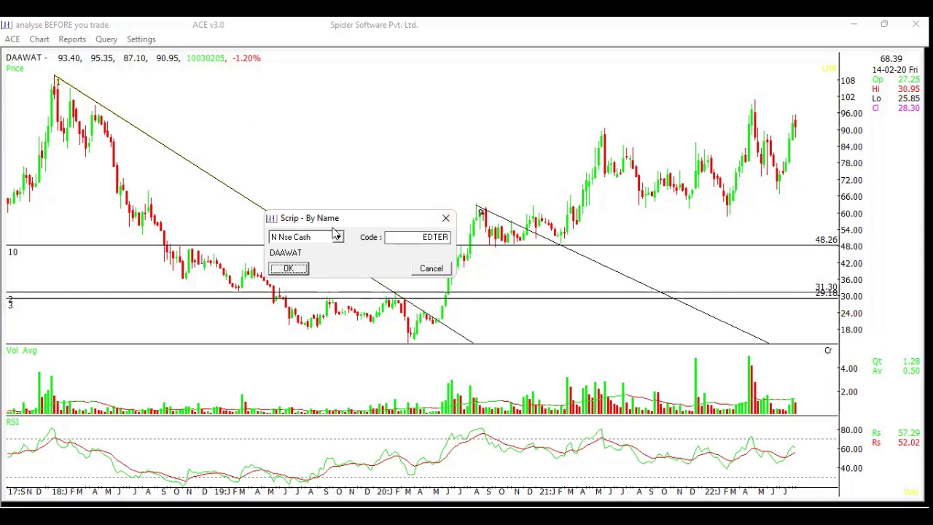
Step: Load the NSE Cash chart of the scrip ESTER
click(417, 237)
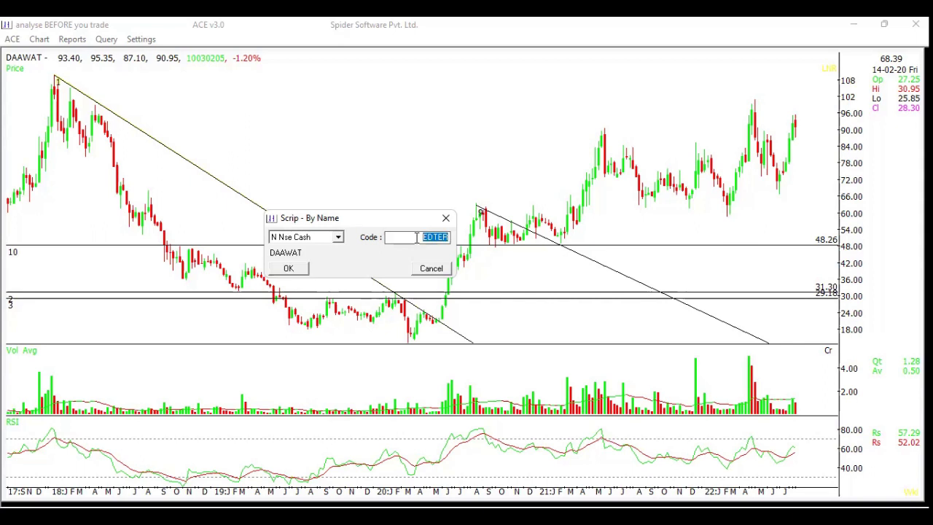
text(ESTER)
key(Tab)
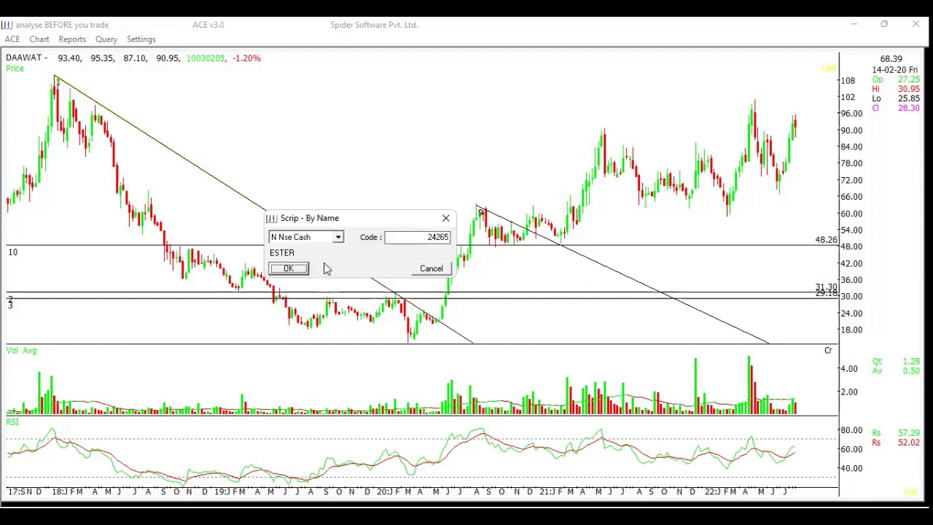
click(291, 268)
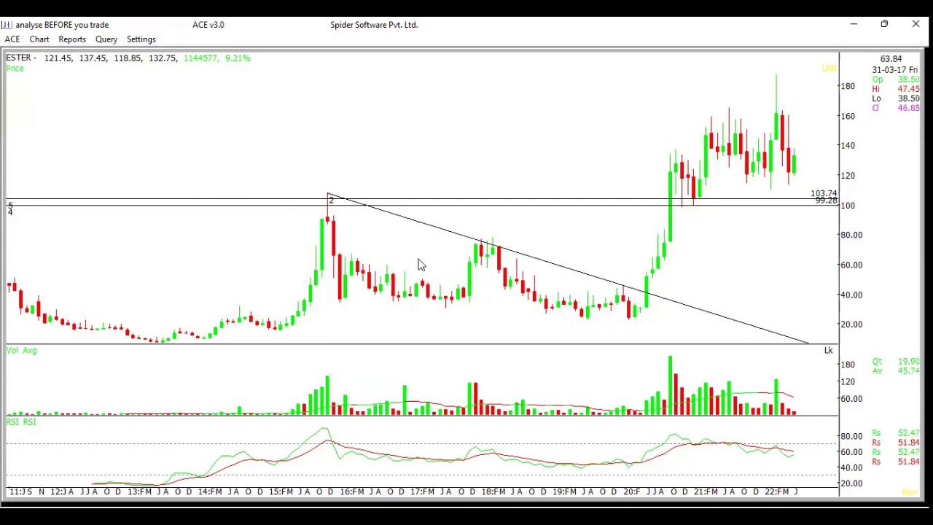
Step: Switch the scrip's exchange to BSE Cash and load the chart of ESTER INDUS
key(F3)
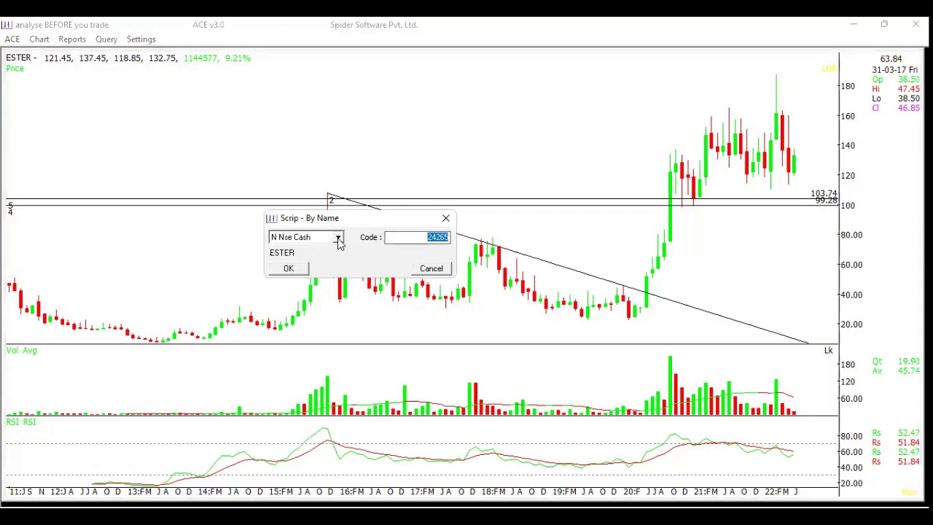
click(338, 238)
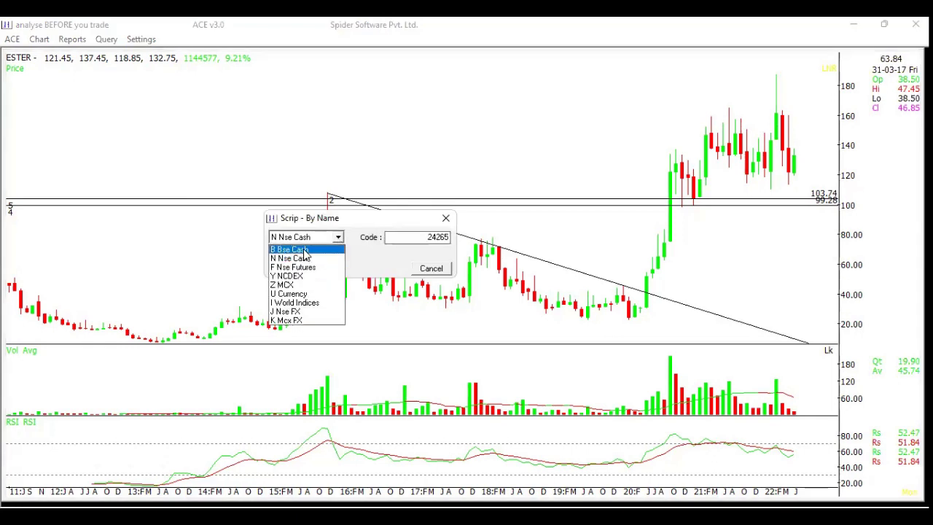
click(304, 251)
click(403, 236)
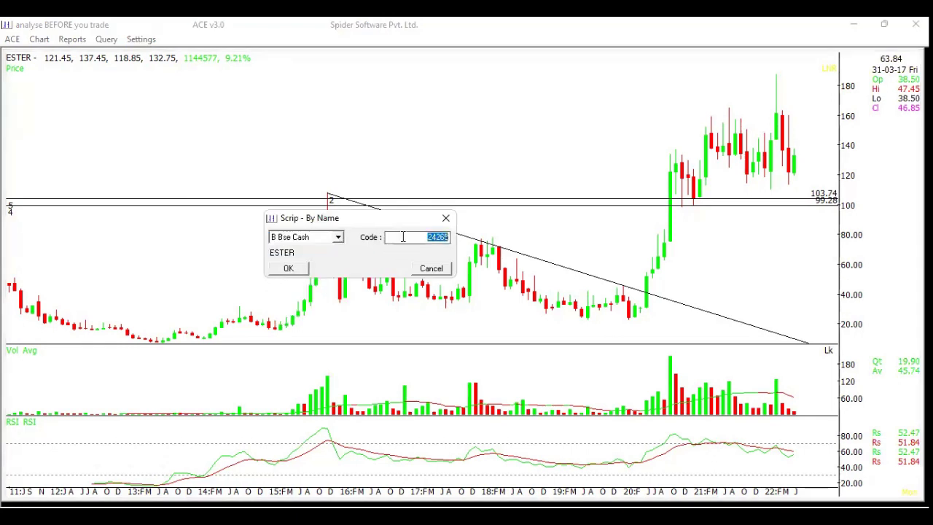
key(BackSpace)
text(ESTER)
key(Tab)
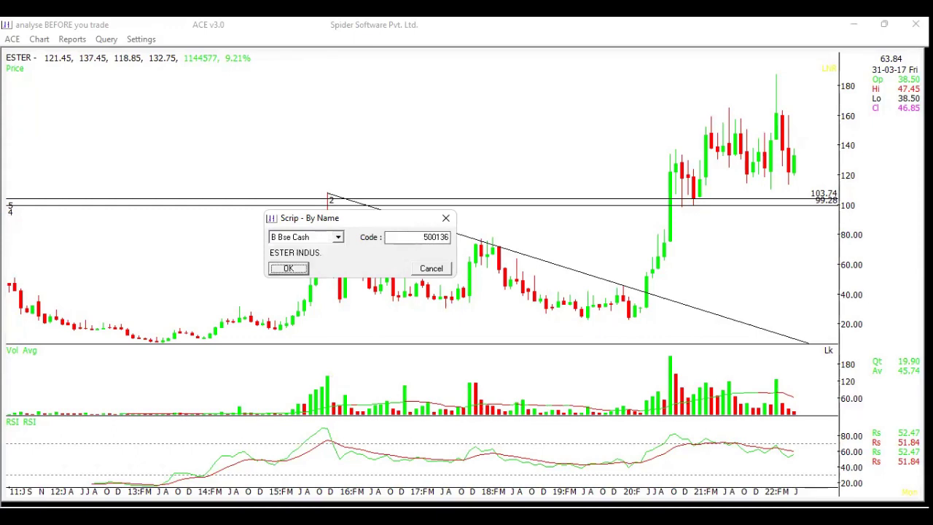
click(290, 269)
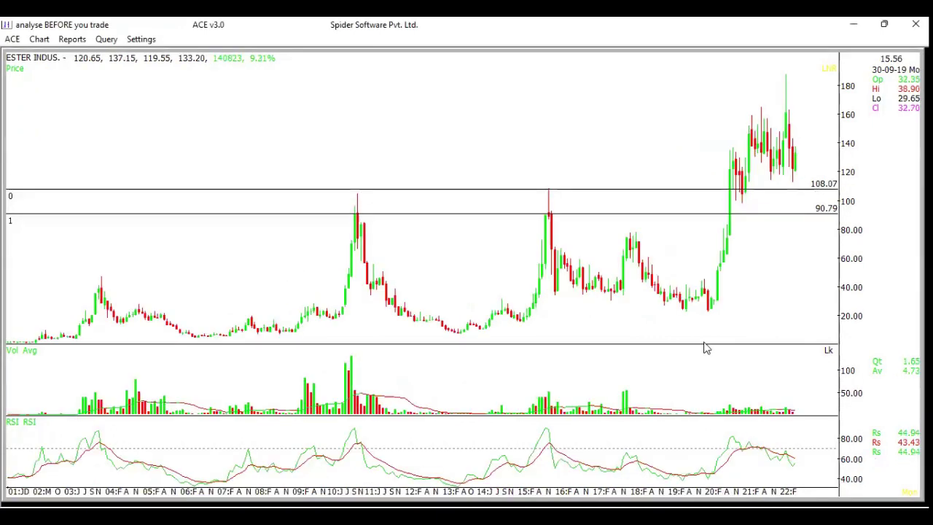